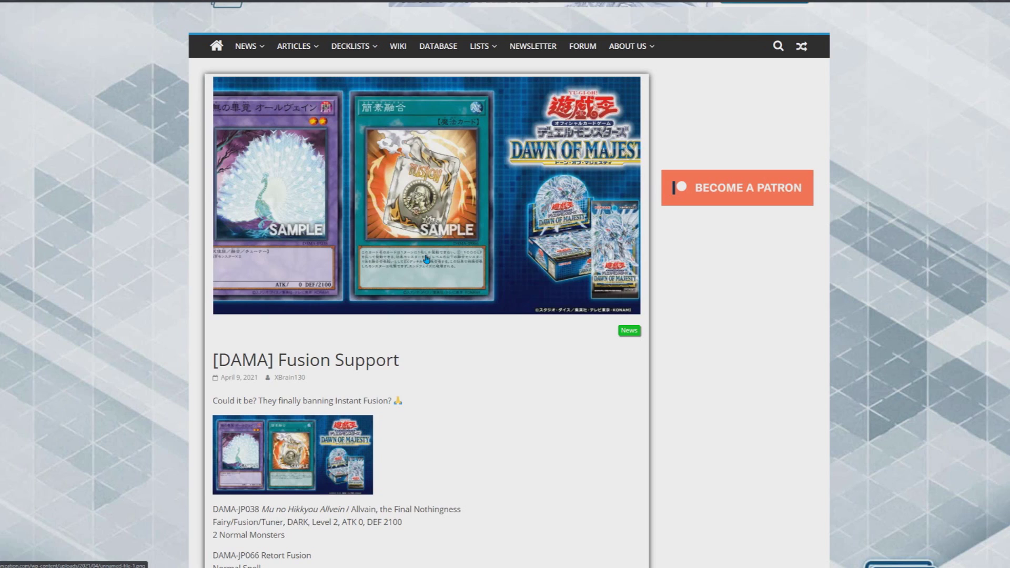
scroll(582, 196, "up", 1)
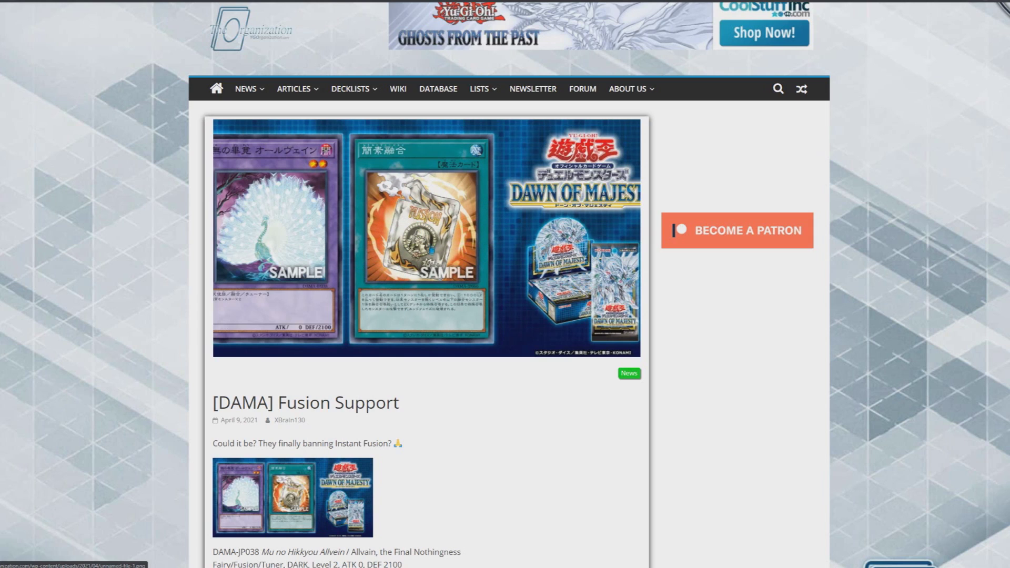
scroll(417, 251, "down", 2)
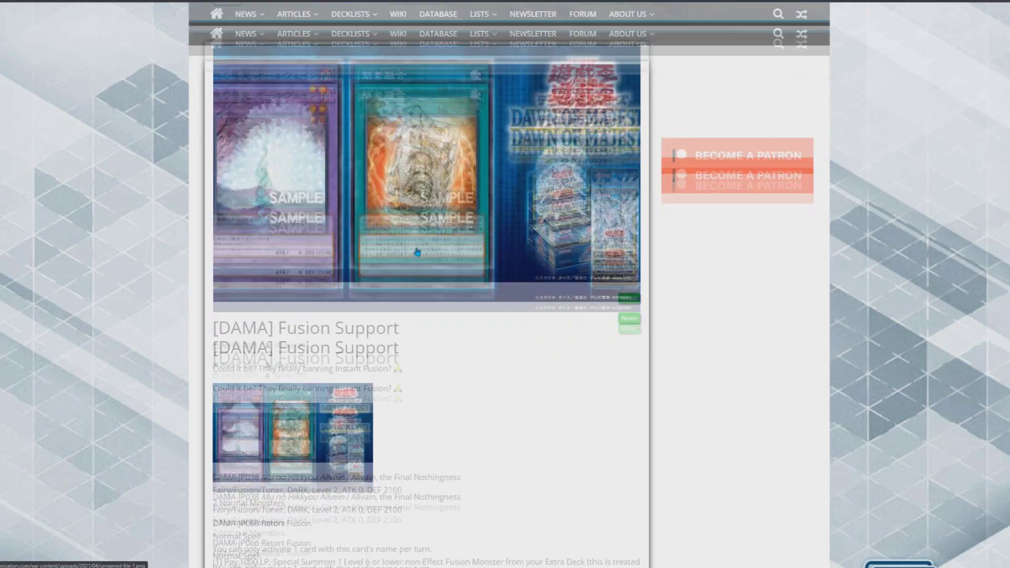
scroll(417, 252, "down", 3)
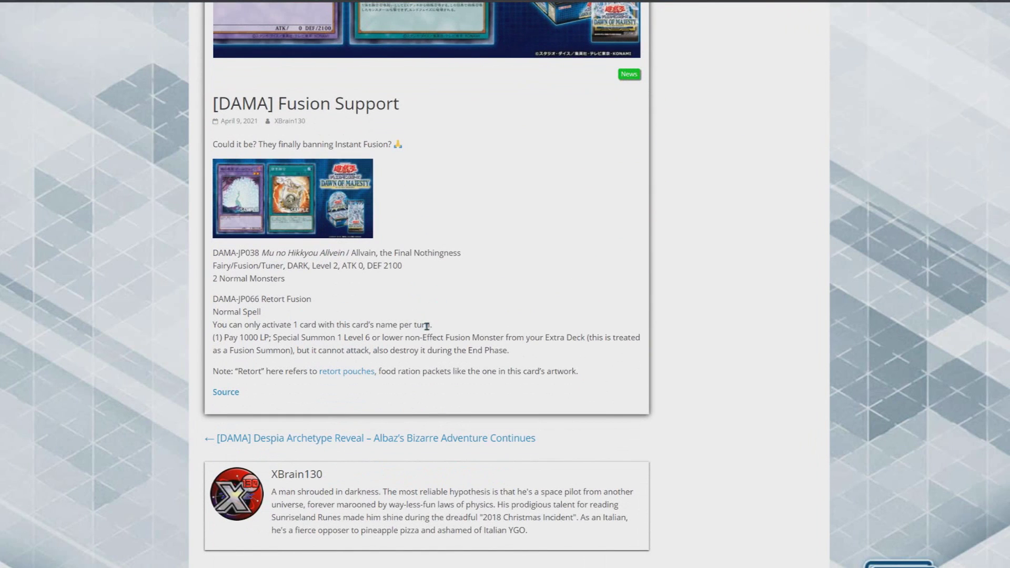
- Highlight and clear Retort Fusion's once-per-turn sentence, then highlight its non-Effect Fusion Monster phrase
left_click_drag(433, 325, 213, 326)
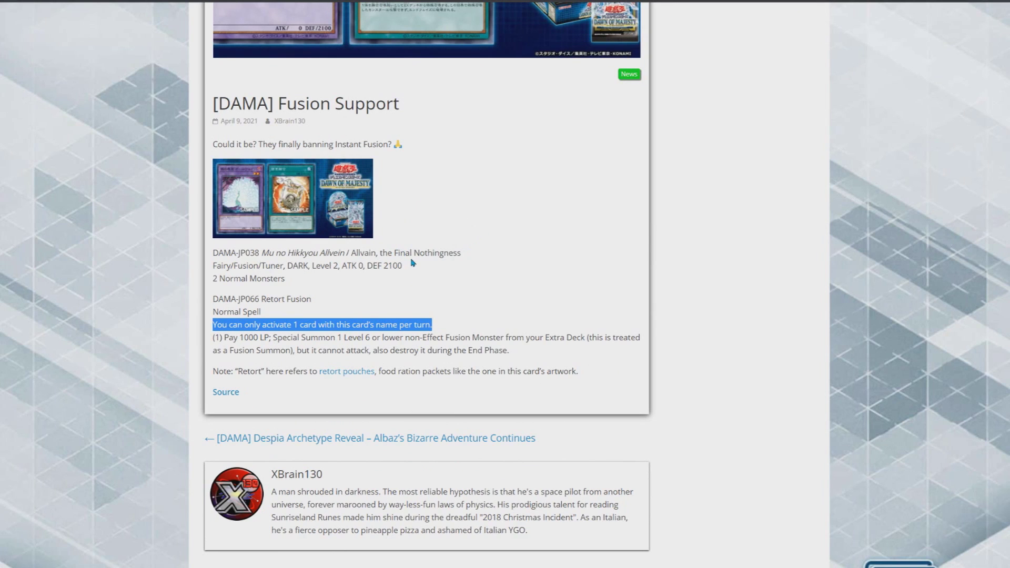
left_click(413, 264)
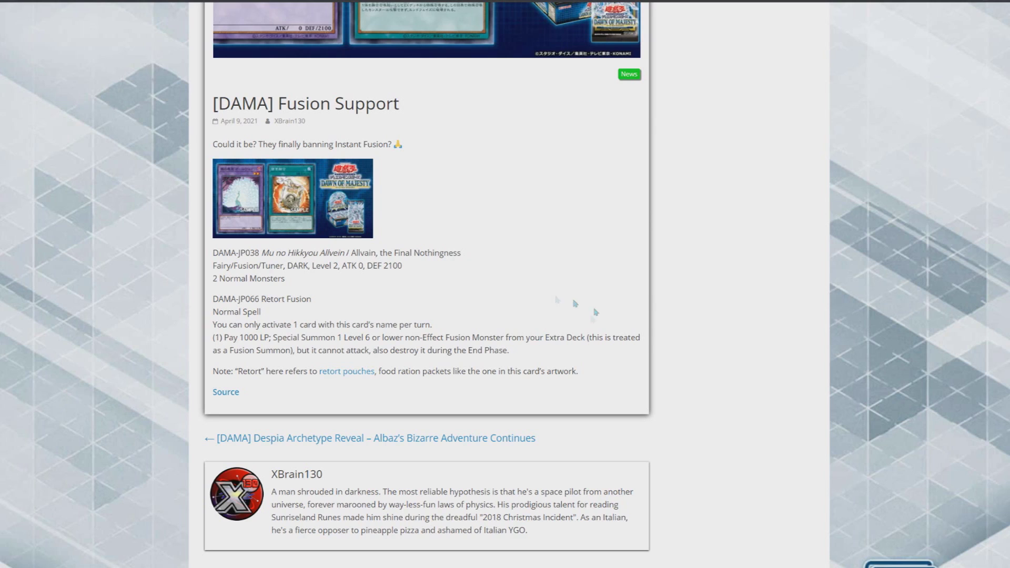
left_click_drag(421, 338, 503, 339)
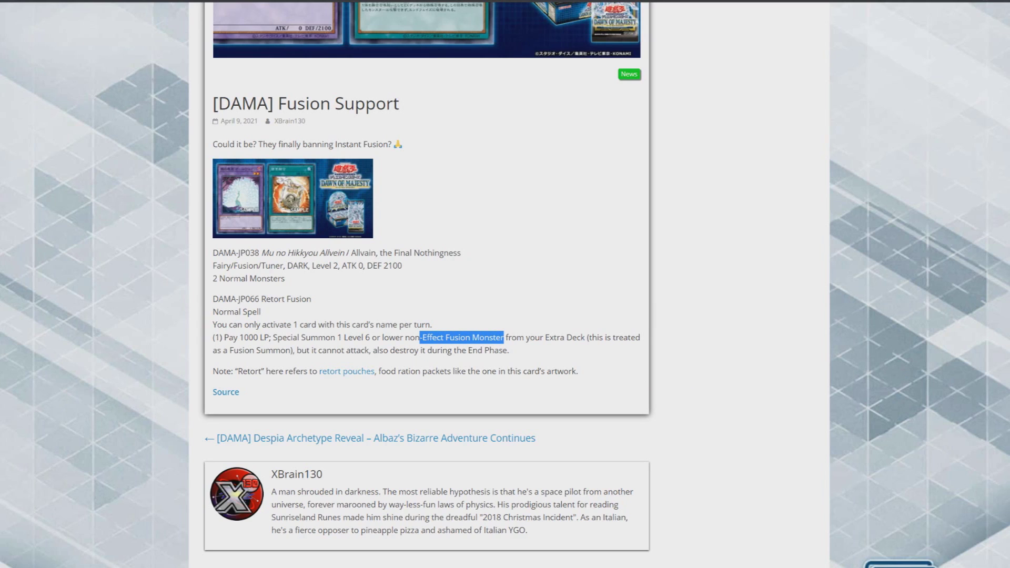
- Switch away from the browser to the Dueling Book deck editor
key("alt+Tab")
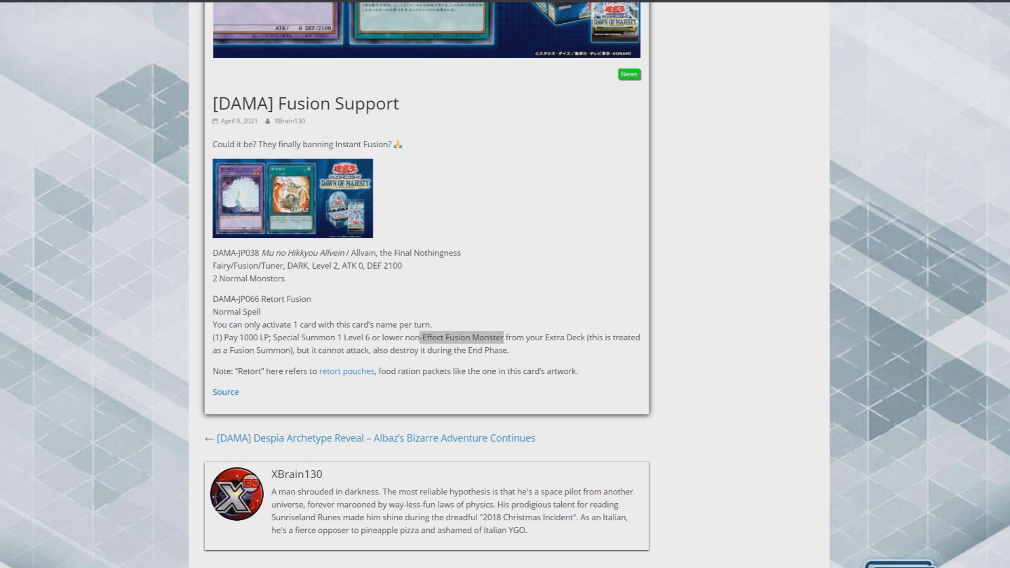
- Clear the non-Effect phrase highlight, then bring up Dueling Book's saved decks list
left_click(491, 337)
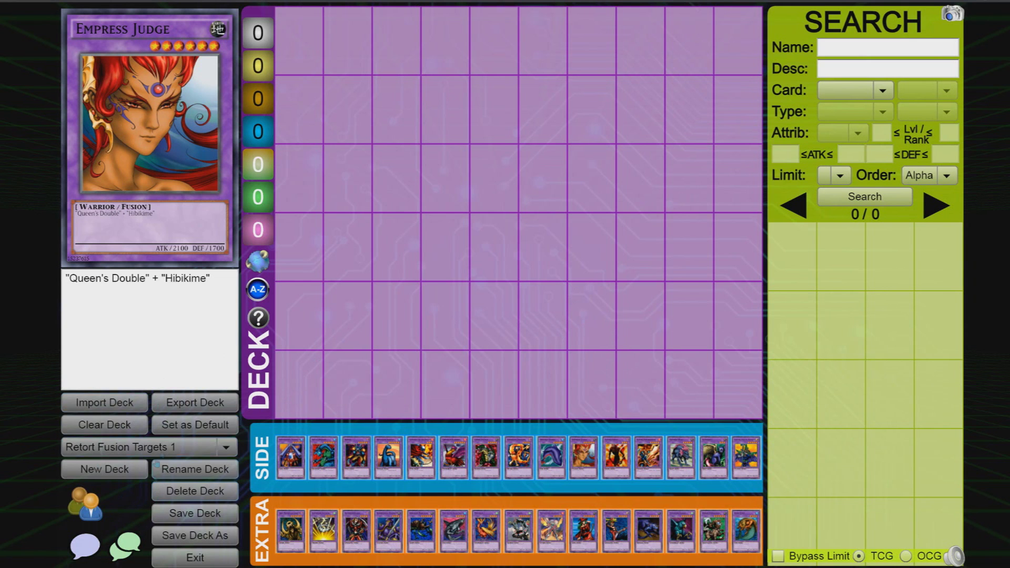
left_click(157, 447)
key("Down")
key("Return")
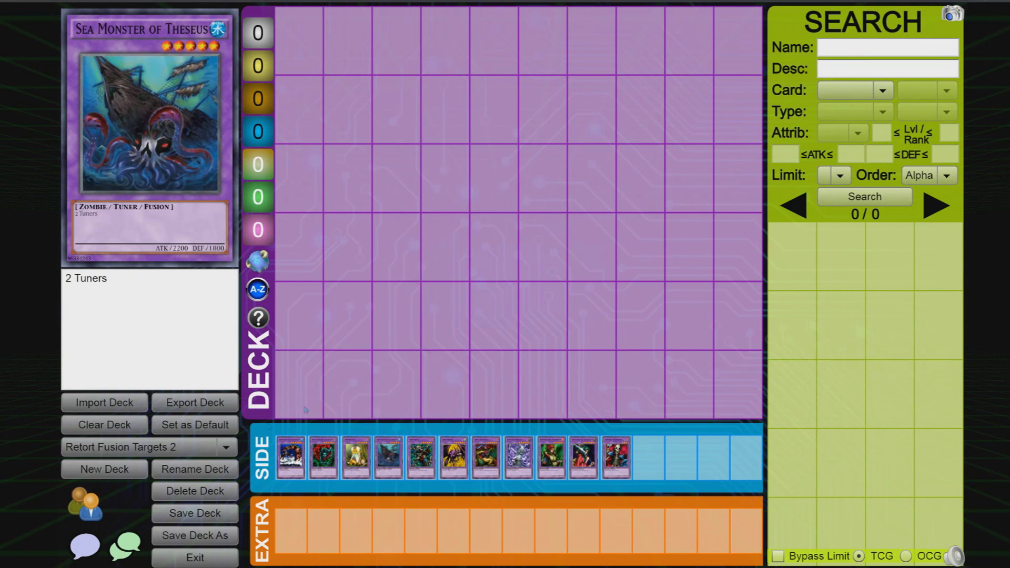
left_click(156, 447)
key("Up")
key("Return")
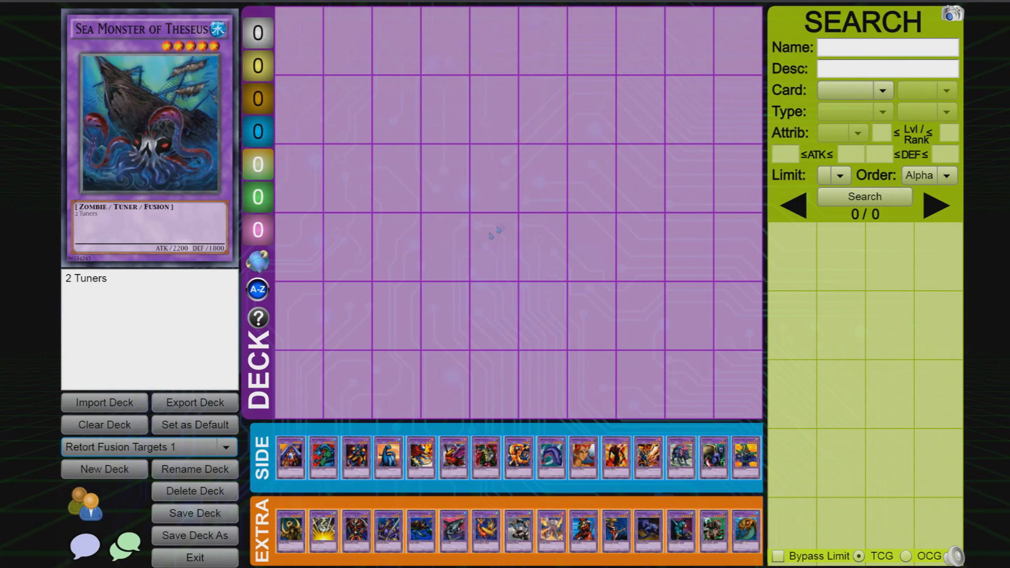
left_click(142, 447)
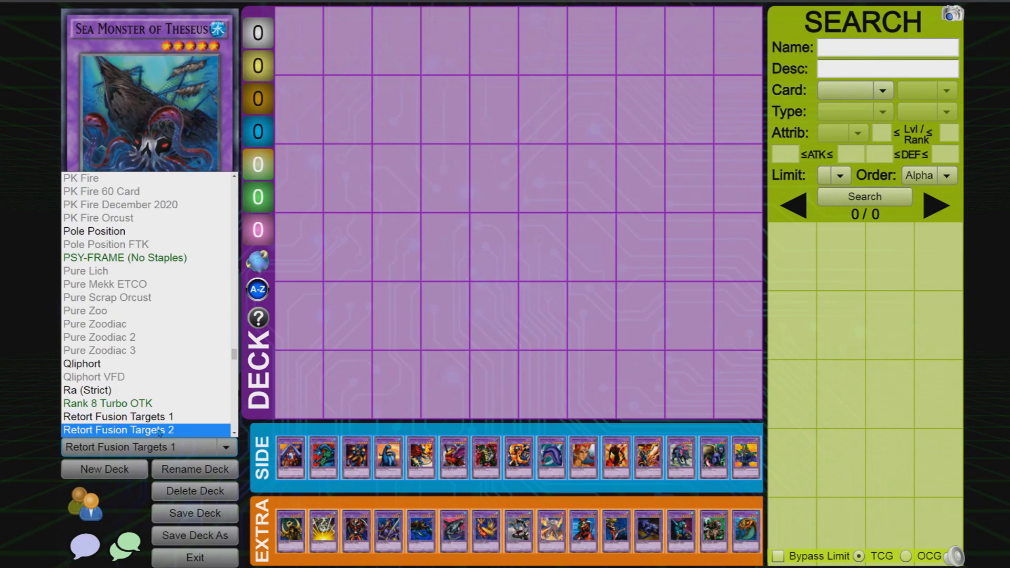
- Load the Retort Fusion Targets 2 deck from Dueling Book's saved decks list
left_click(119, 428)
left_click(205, 455)
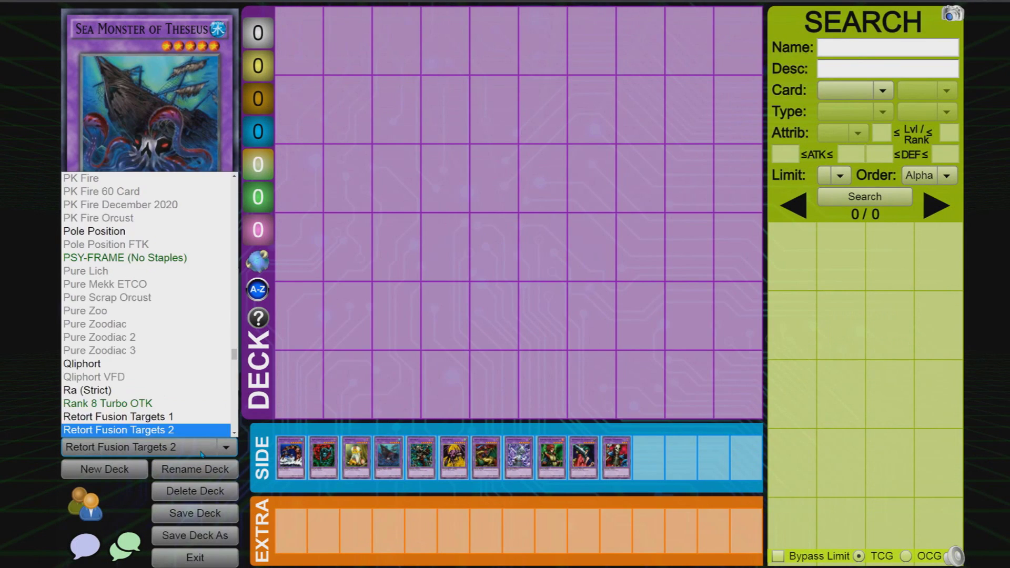
scroll(169, 397, "down", 1)
left_click(170, 397)
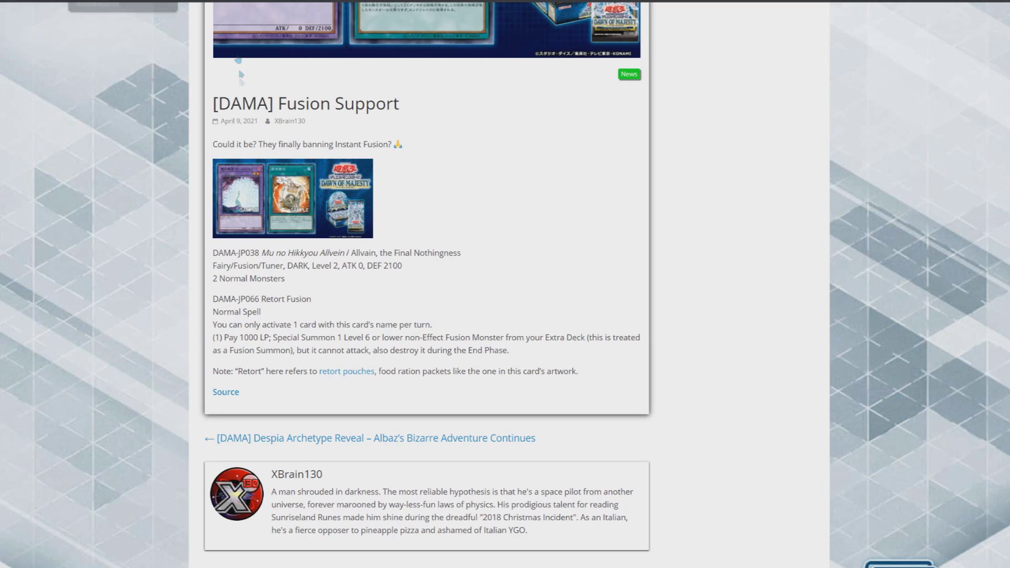
scroll(318, 138, "up", 1)
scroll(323, 135, "up", 2)
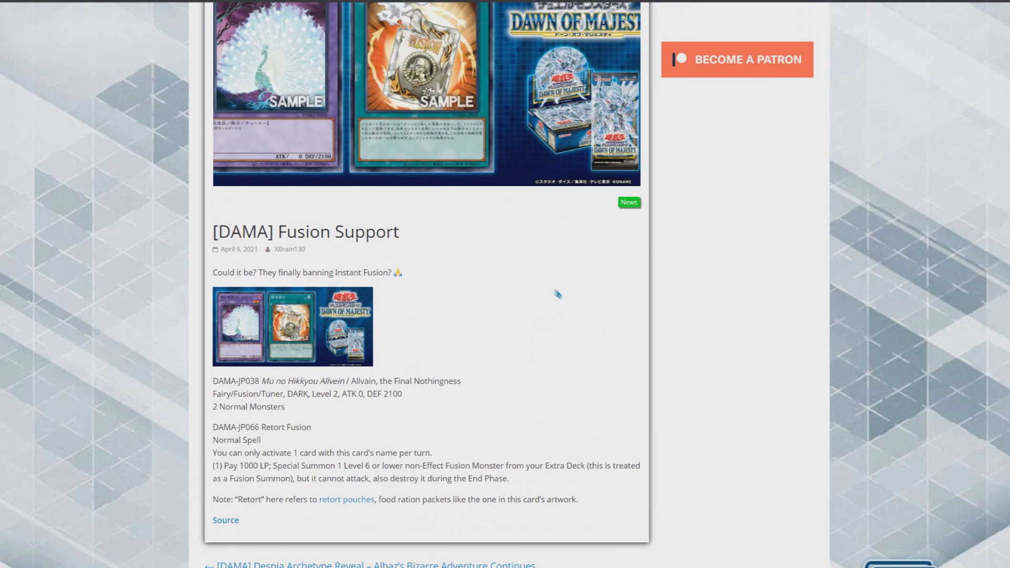
scroll(545, 304, "down", 1)
scroll(541, 310, "up", 1)
scroll(541, 301, "down", 1)
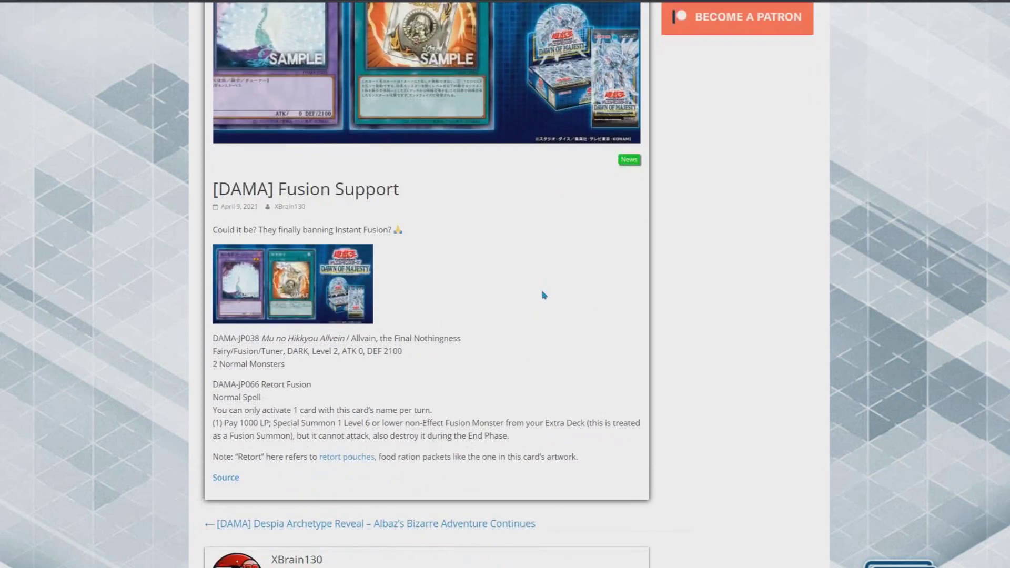